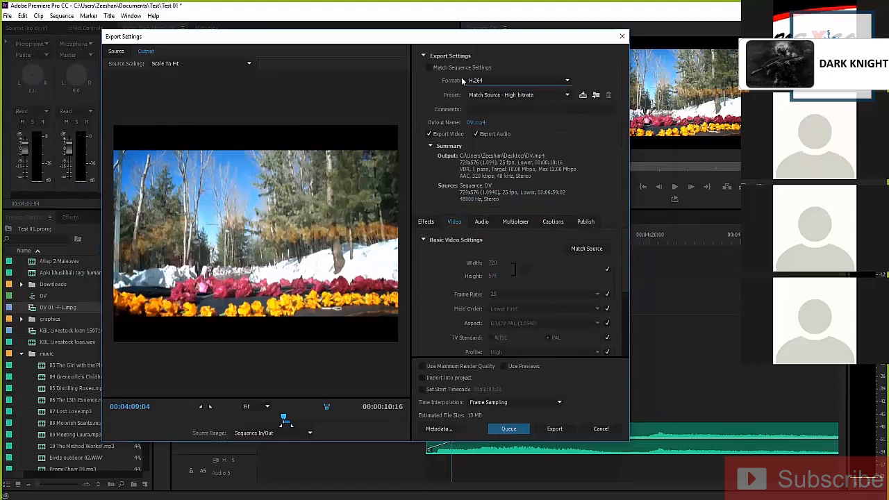
Apply the PAL DV preset to the H.264 export and review its basic video settings
left_click(472, 95)
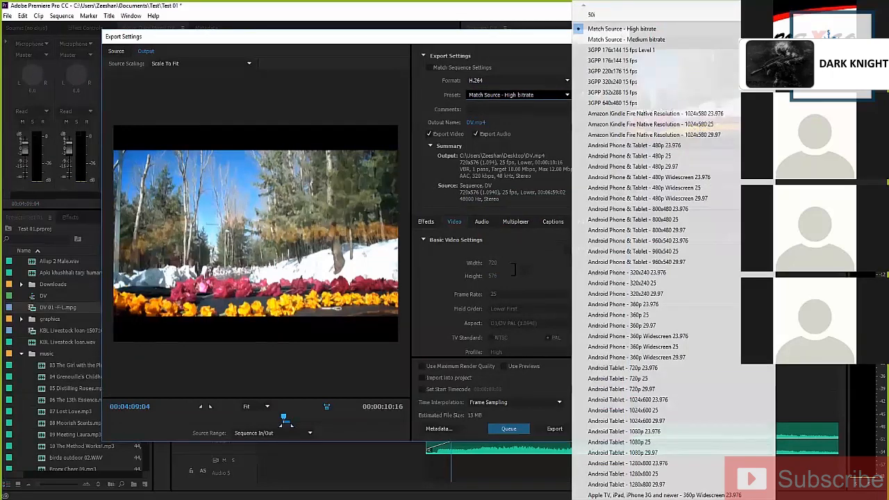
scroll(655, 250, "down", 4)
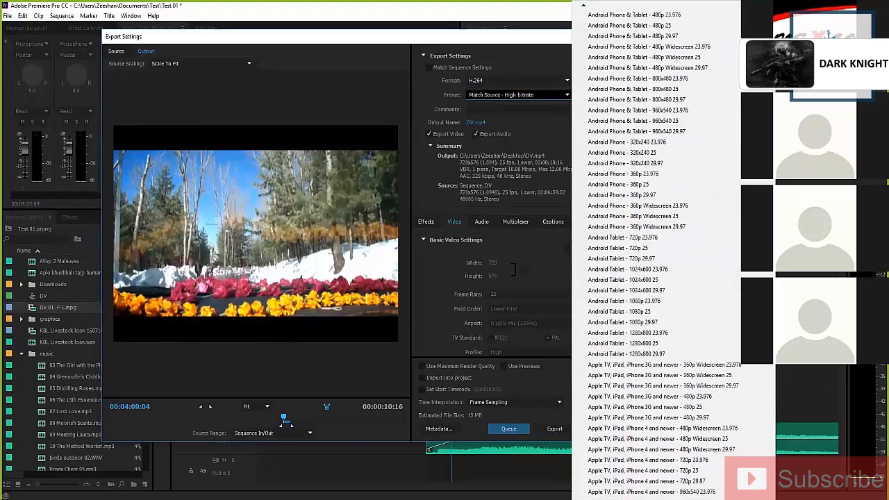
scroll(656, 250, "down", 4)
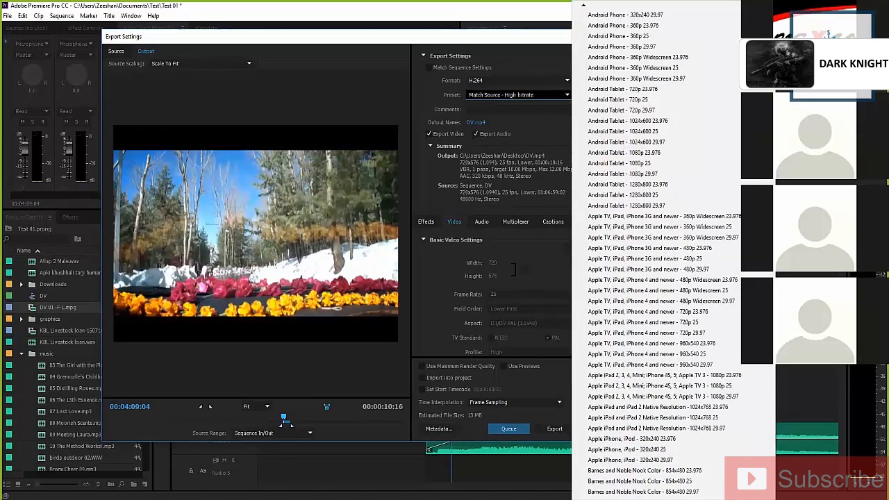
scroll(656, 250, "down", 8)
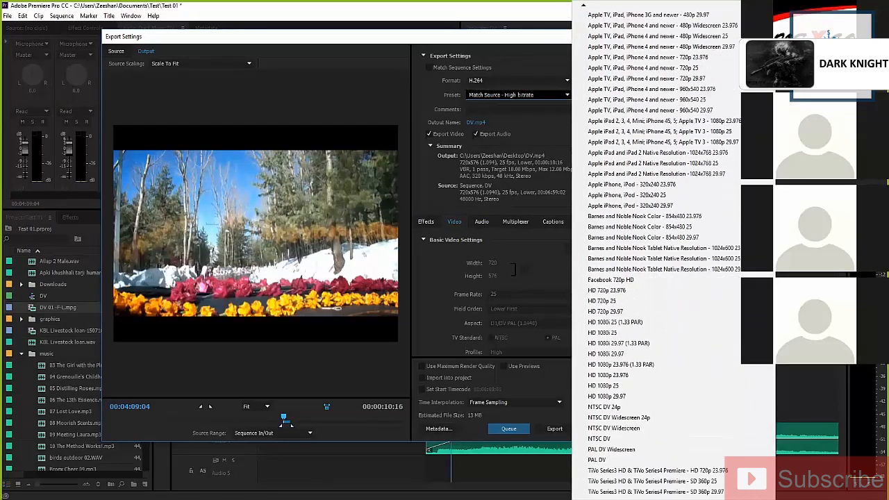
scroll(655, 250, "down", 3)
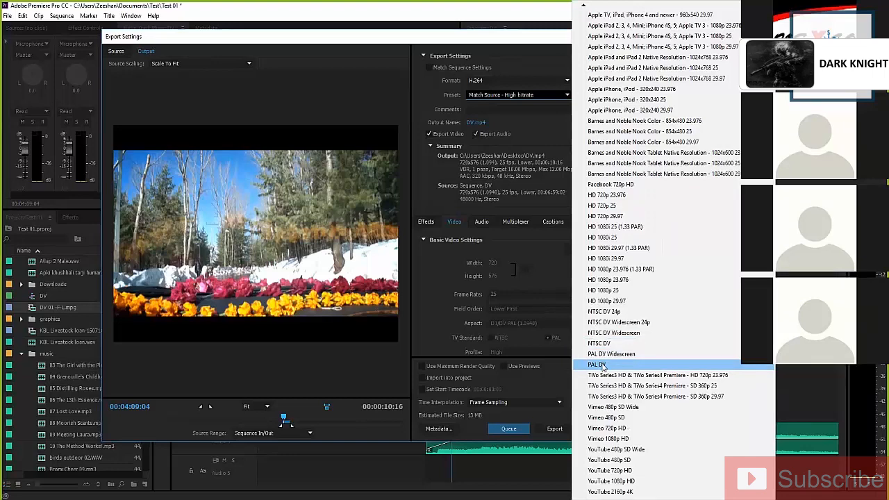
left_click(599, 364)
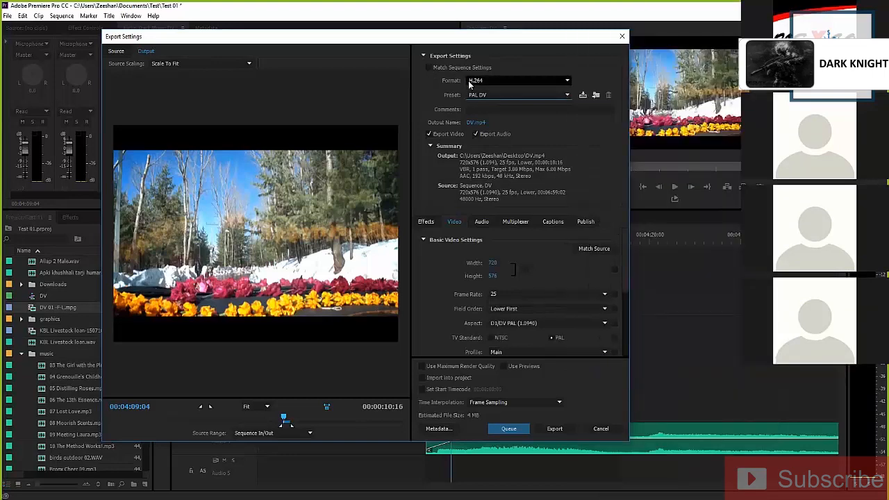
scroll(625, 261, "down", 4)
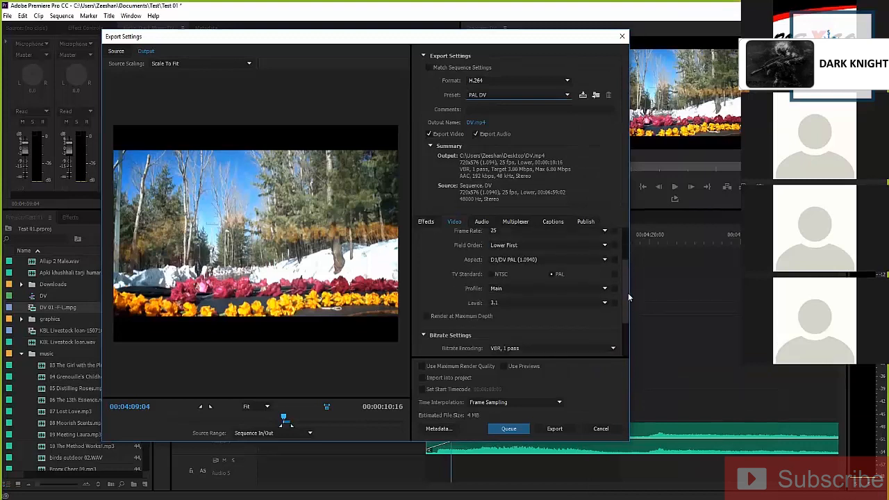
scroll(628, 297, "up", 1)
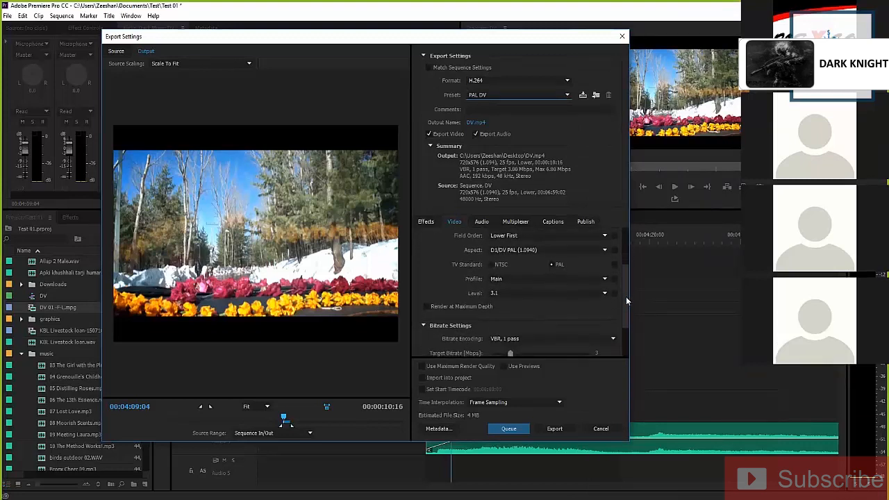
scroll(626, 290, "up", 3)
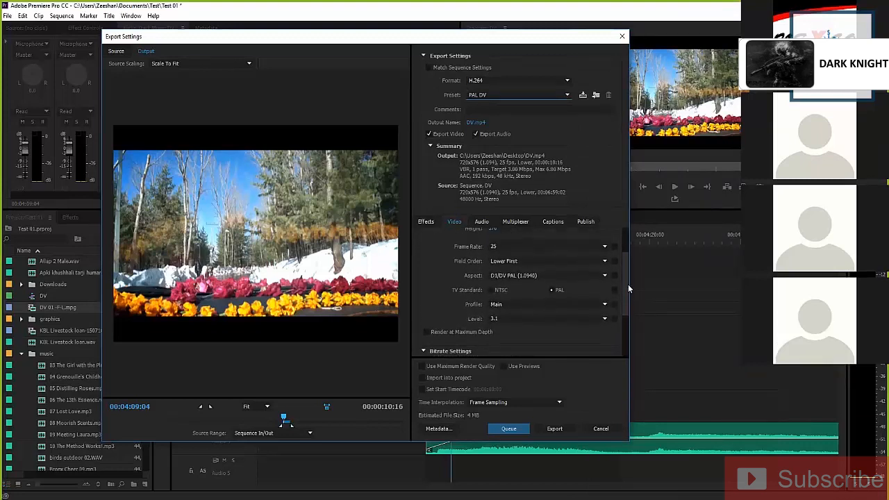
scroll(631, 266, "up", 1)
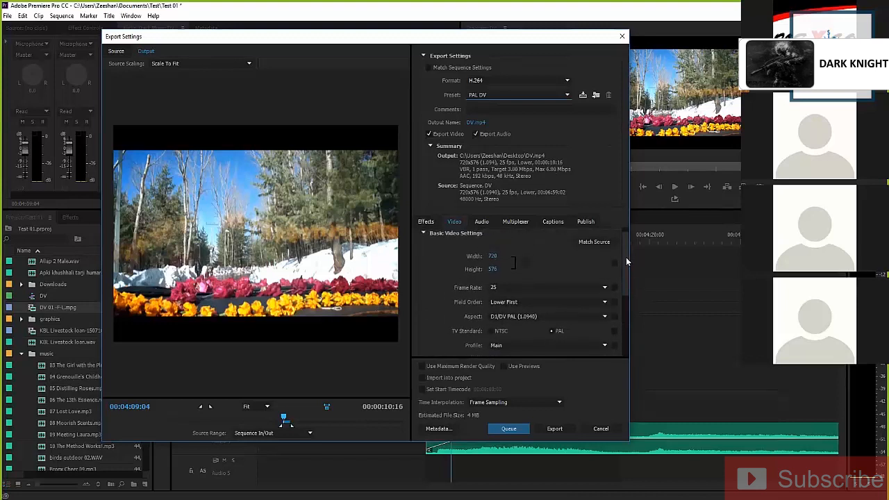
scroll(625, 261, "up", 1)
Try MPEG2 as the export format and switch back to H.264
left_click(476, 81)
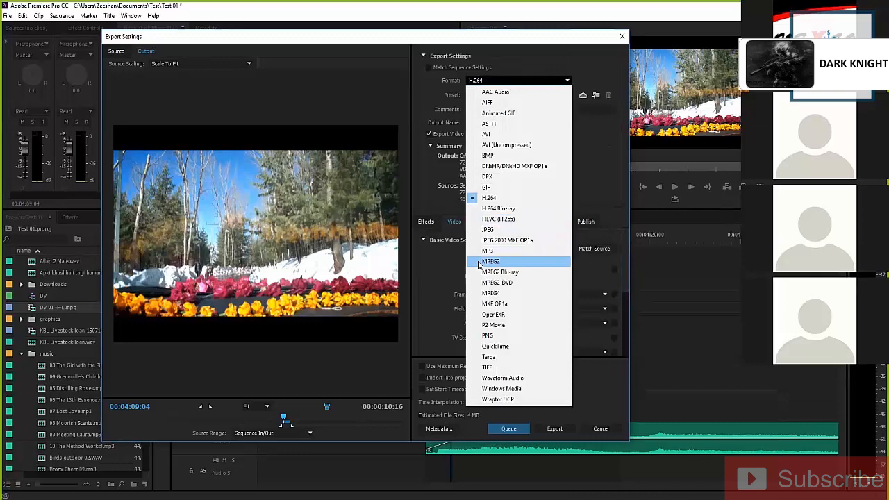
left_click(432, 131)
left_click(481, 80)
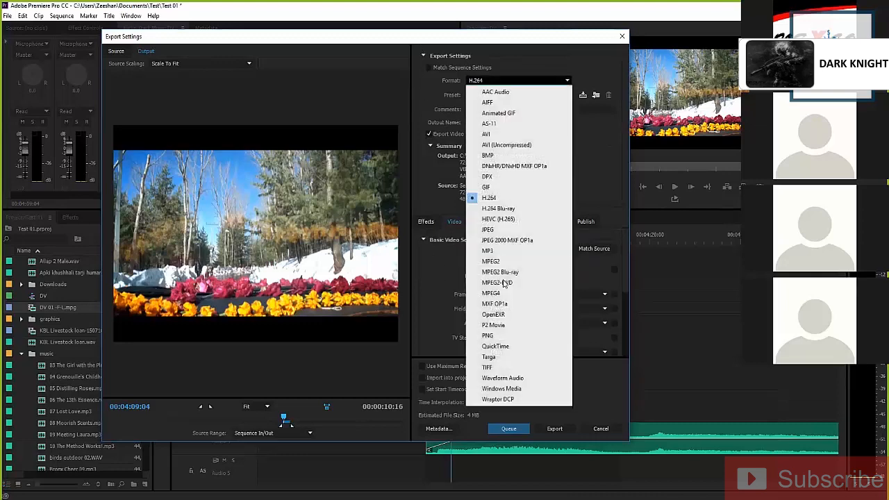
left_click(493, 261)
left_click(484, 81)
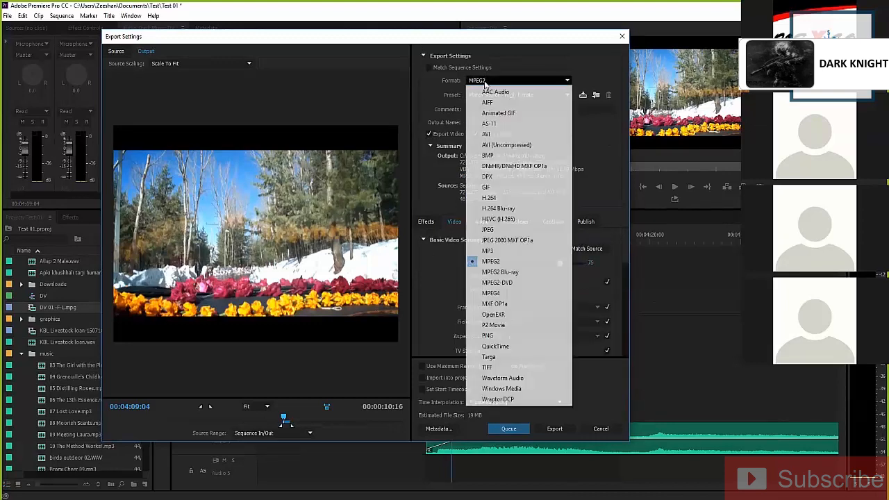
left_click(489, 197)
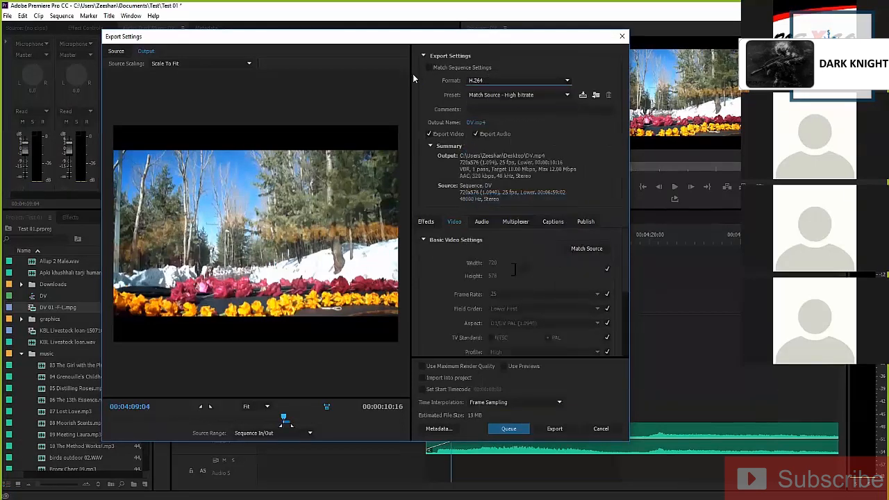
Choose the PAL DV preset for the H.264 export
left_click(473, 95)
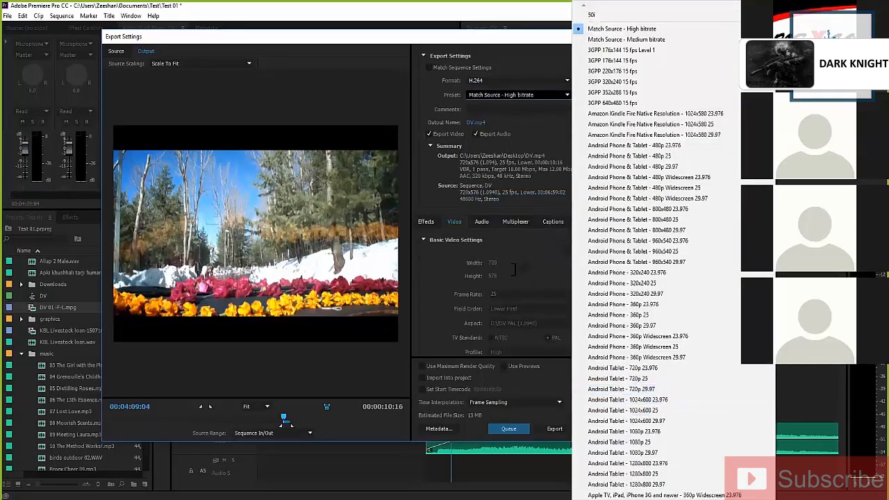
scroll(513, 270, "down", 5)
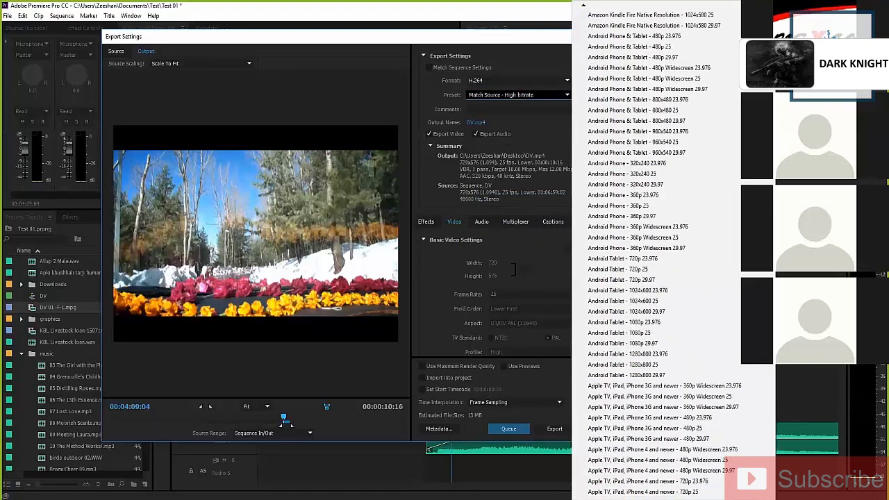
scroll(514, 270, "down", 6)
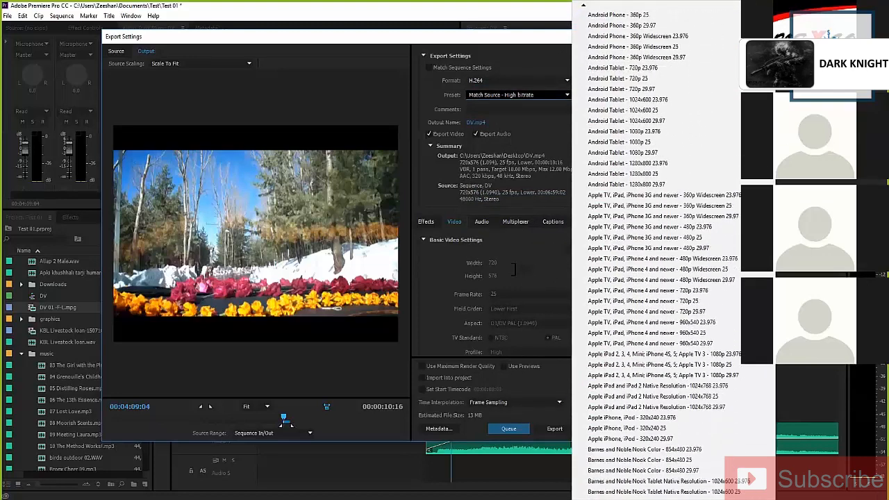
scroll(513, 270, "down", 6)
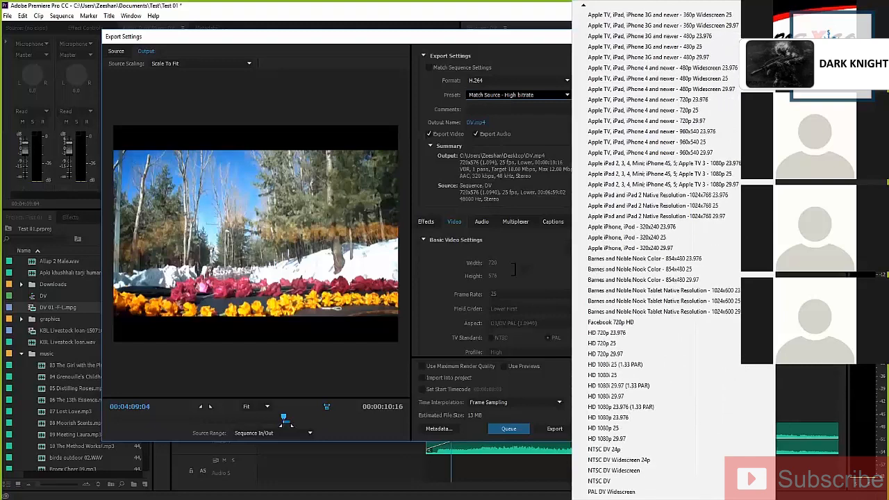
scroll(625, 444, "down", 2)
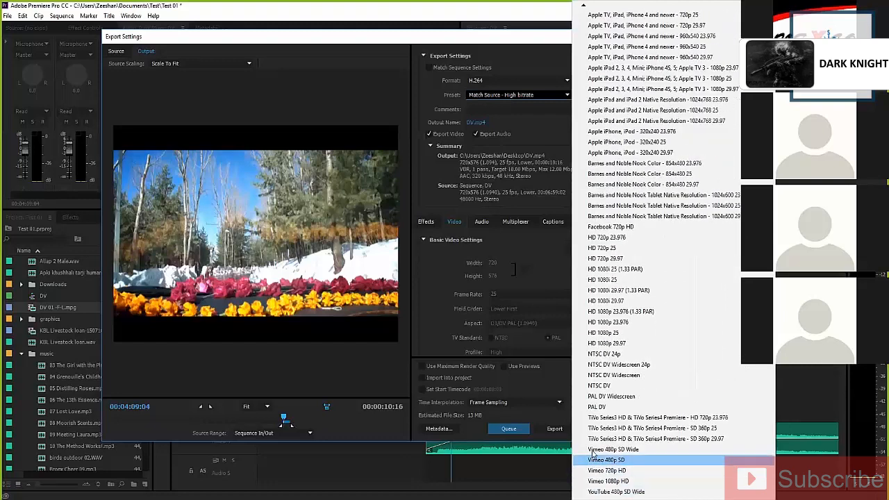
left_click(604, 409)
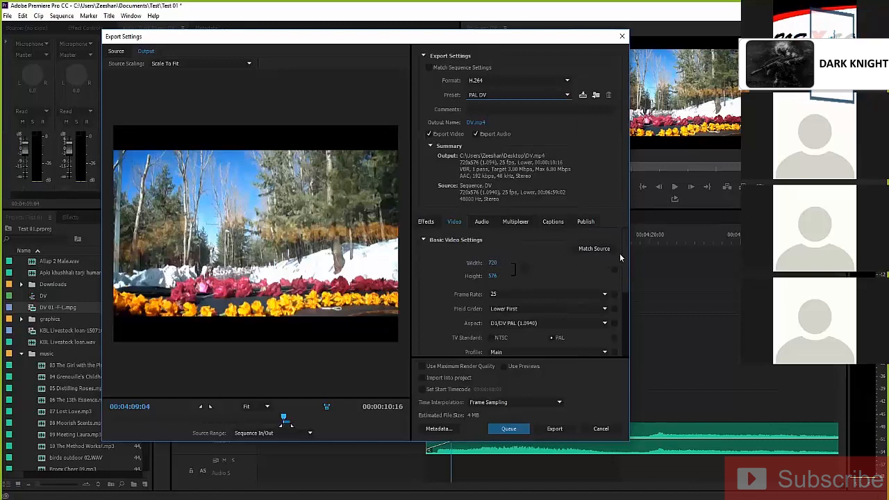
Set the field order of the exported video to Progressive
scroll(625, 261, "down", 1)
scroll(625, 264, "down", 3)
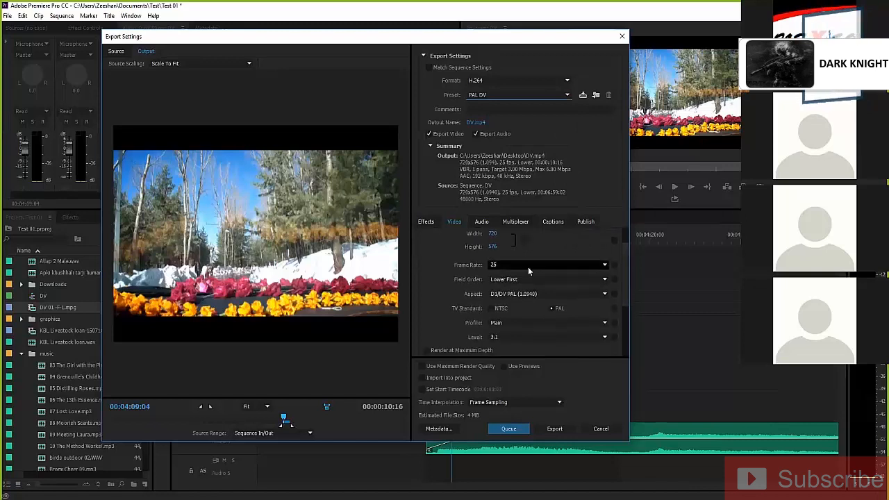
left_click(491, 281)
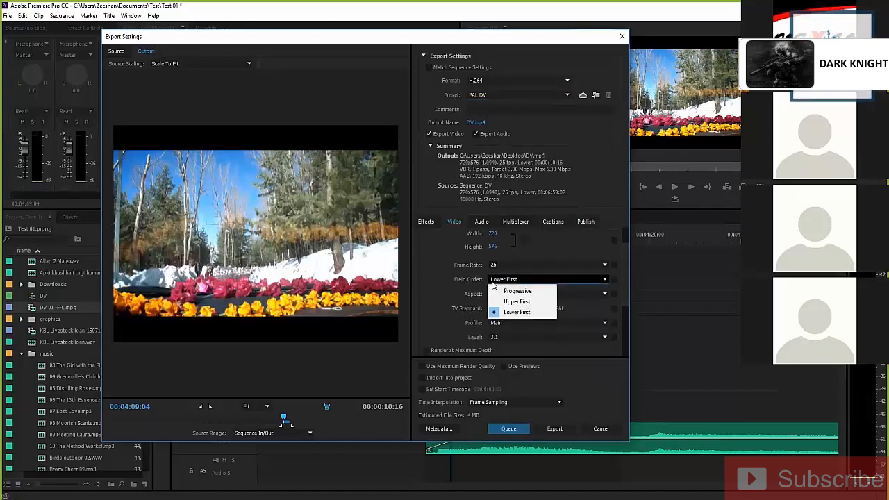
left_click(516, 291)
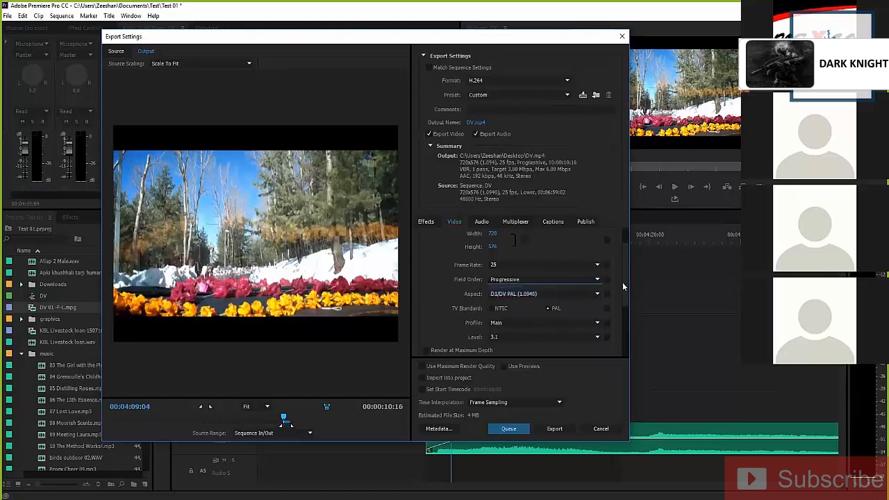
Examine the available encoding Profile and Level options in the basic video settings, leaving Main and 3.1 selected
scroll(625, 272, "down", 5)
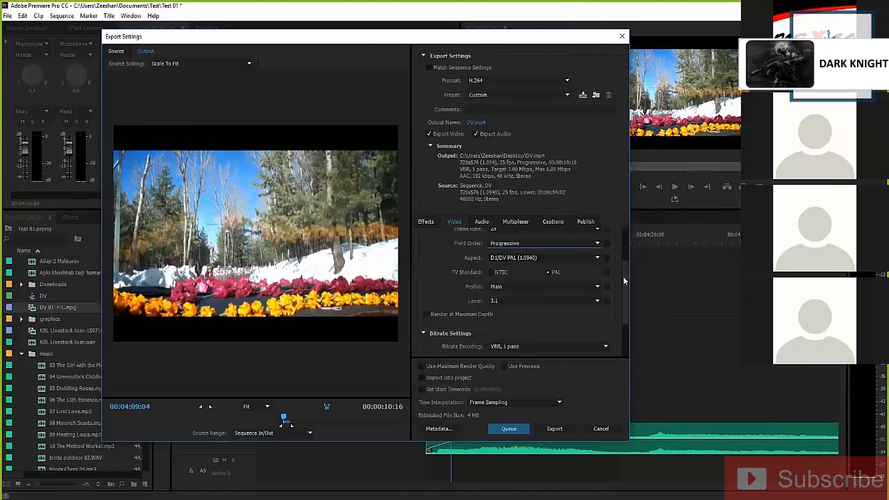
scroll(625, 260, "up", 2)
scroll(625, 266, "down", 1)
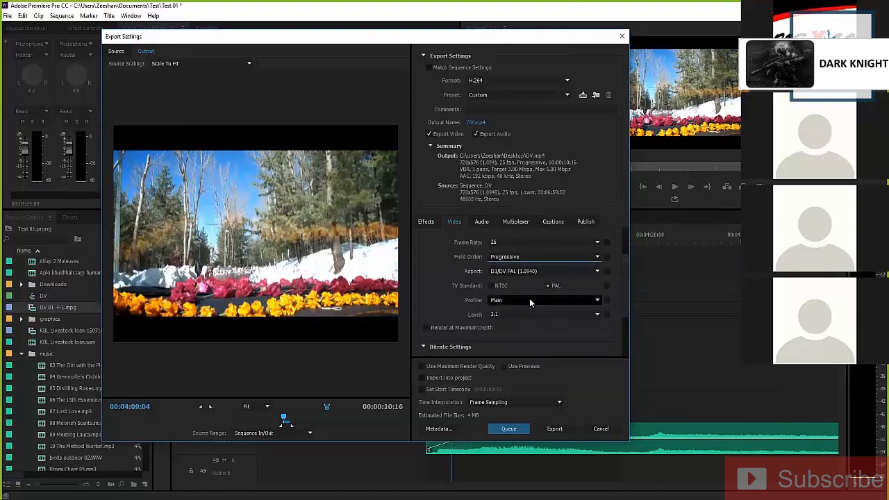
left_click_drag(625, 290, 626, 290)
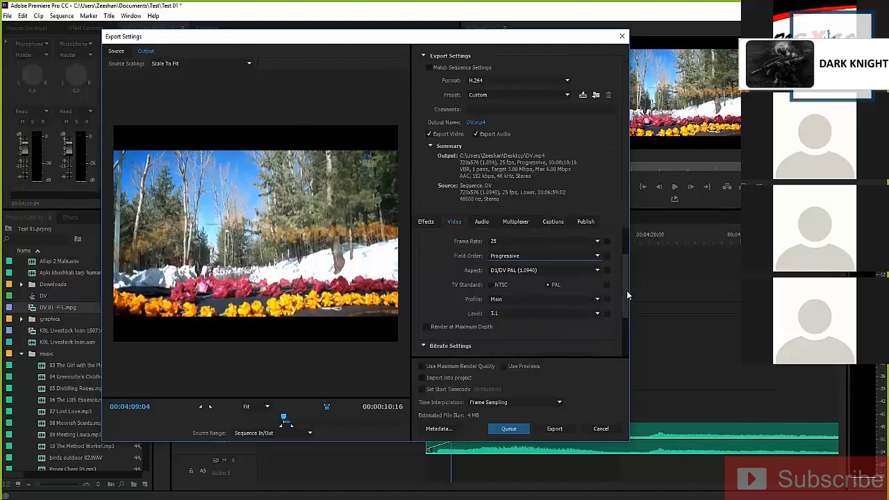
left_click(497, 300)
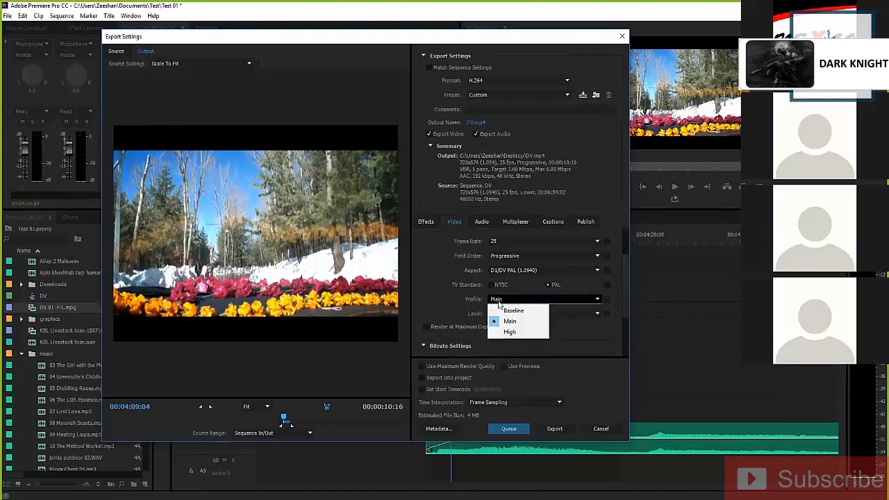
left_click(478, 311)
left_click(491, 313)
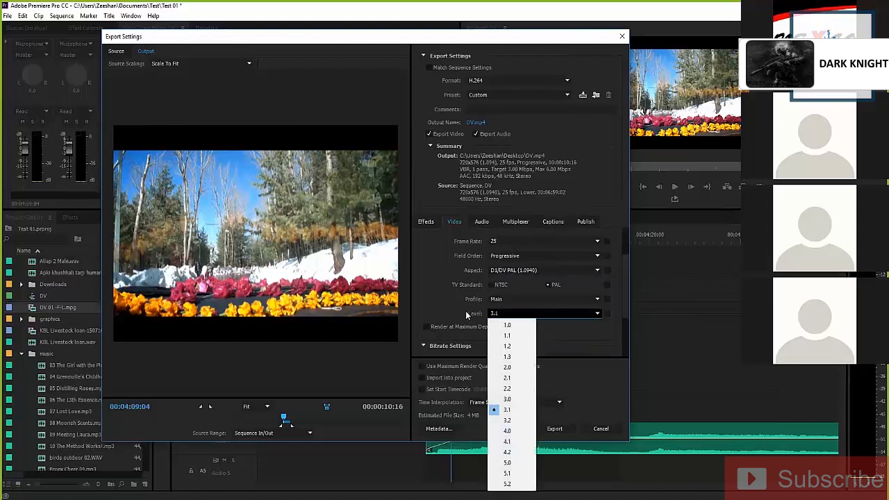
left_click(463, 311)
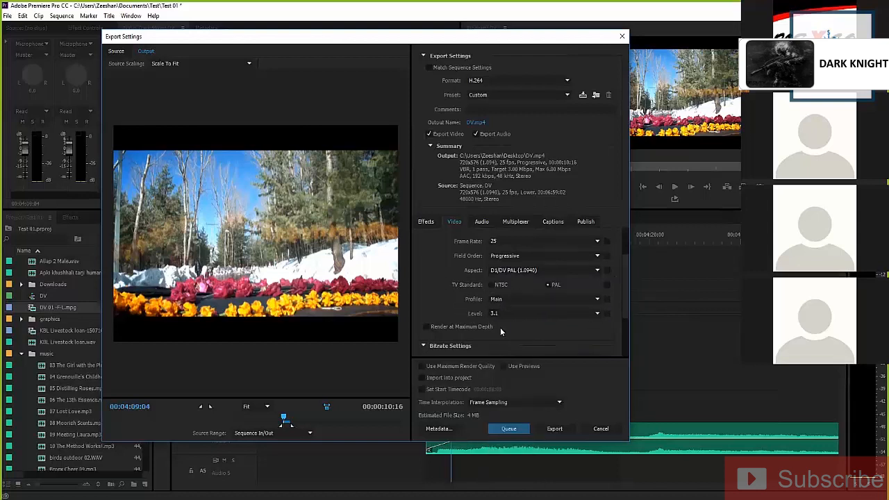
left_click(501, 314)
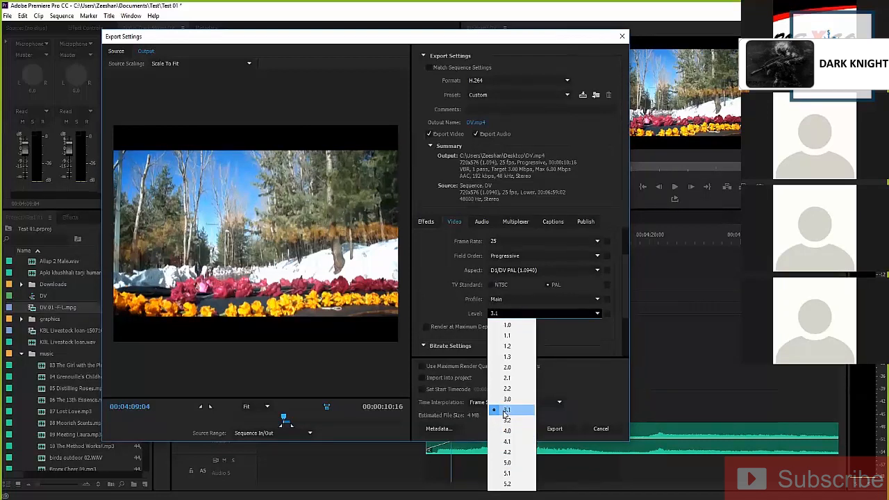
left_click(505, 414)
Set the encoding level to 4.1 and check the frame size and frame rate in the basic video settings
scroll(443, 276, "up", 3)
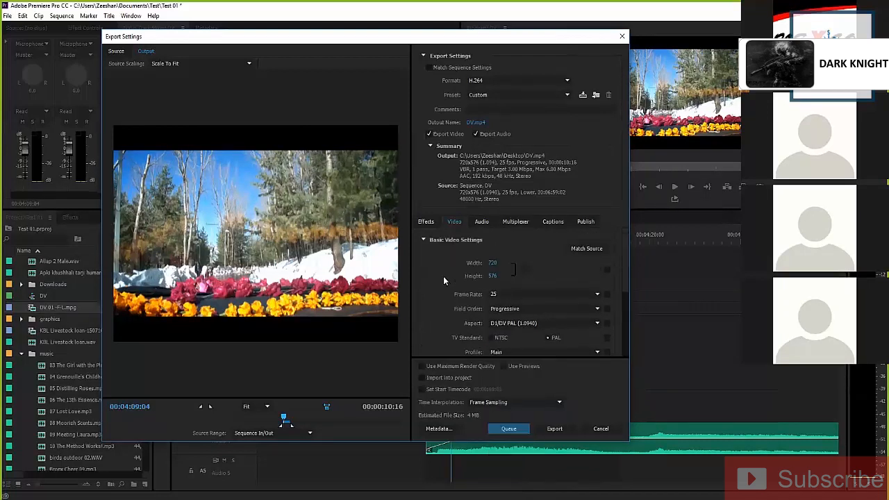
scroll(443, 276, "down", 2)
left_click_drag(625, 291, 627, 284)
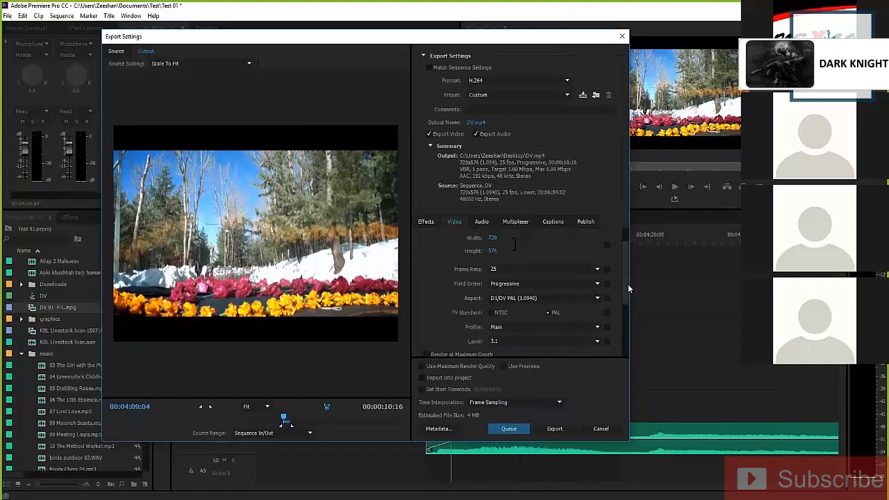
left_click(502, 342)
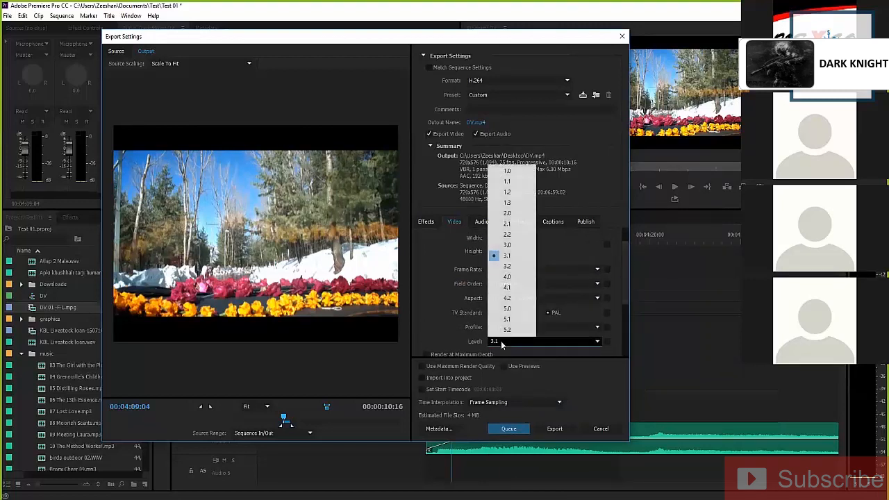
left_click(501, 288)
scroll(489, 265, "up", 1)
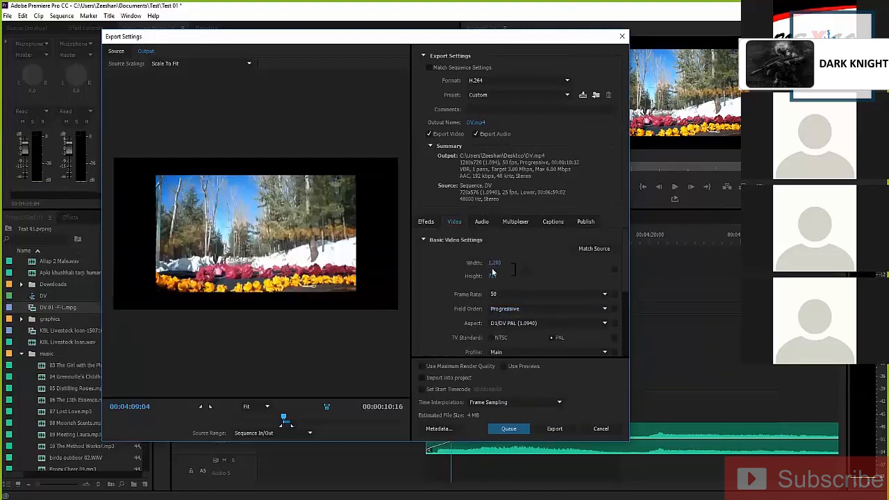
scroll(622, 298, "down", 3)
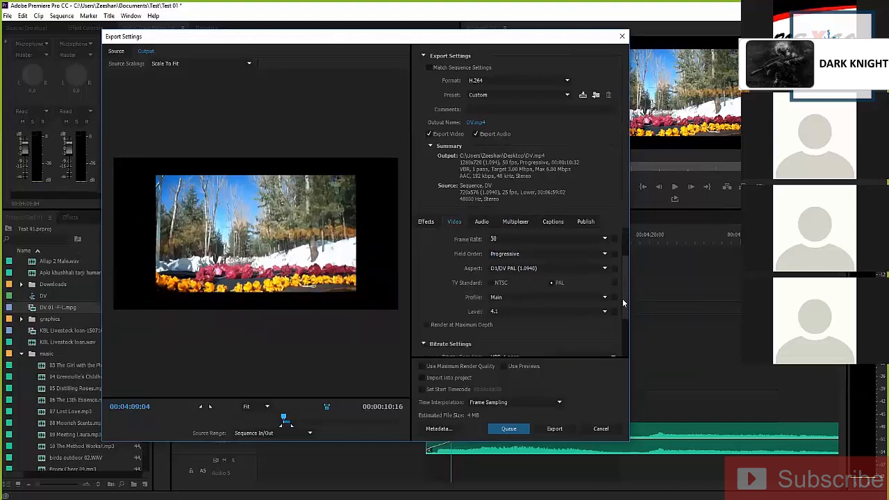
Set the encoding level to 5.1 in the basic video settings and check the frame size and available levels
left_click_drag(625, 296, 622, 277)
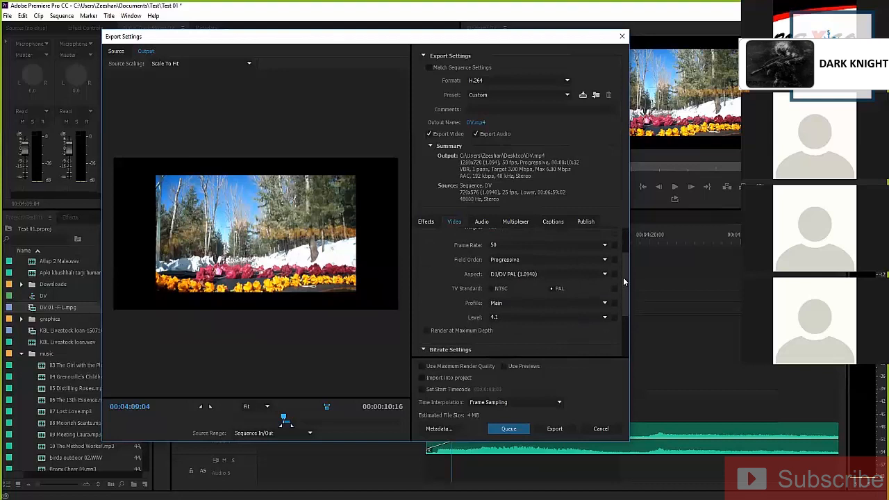
left_click(498, 319)
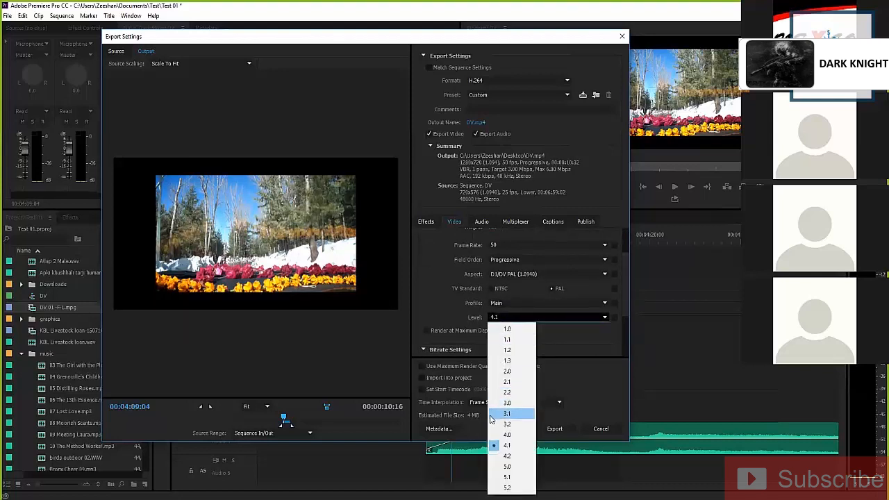
left_click(496, 477)
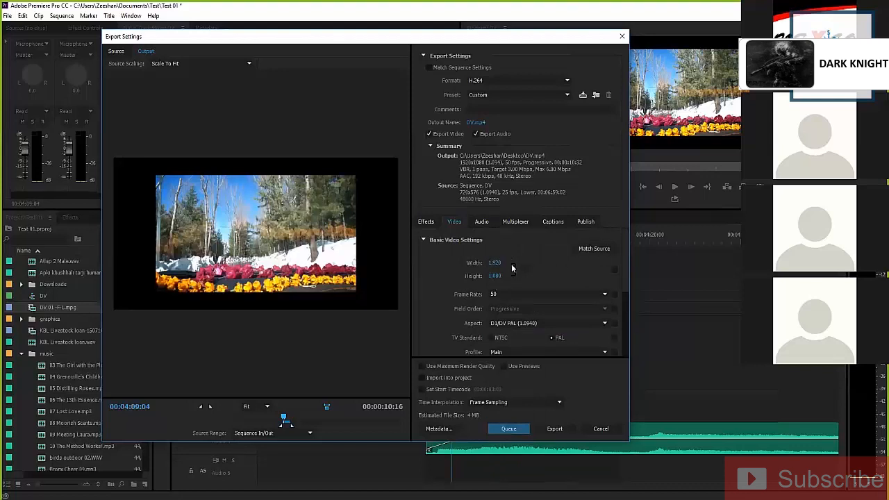
left_click_drag(624, 264, 622, 338)
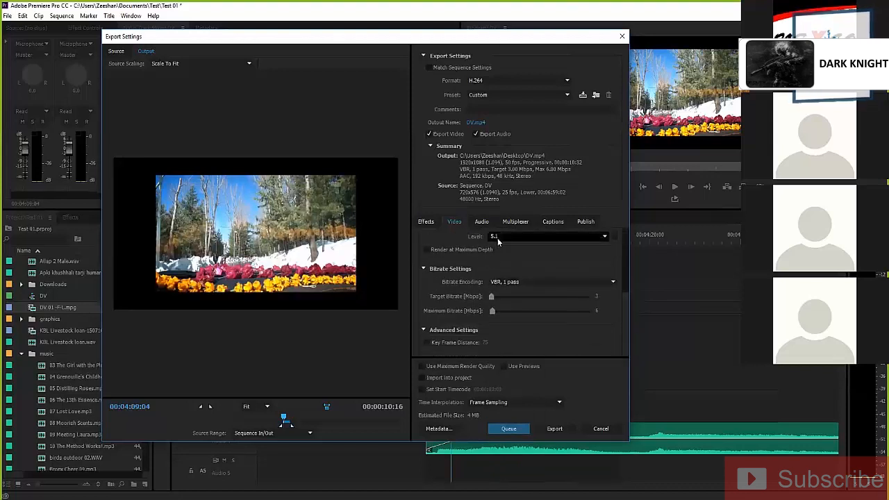
left_click_drag(624, 316, 631, 259)
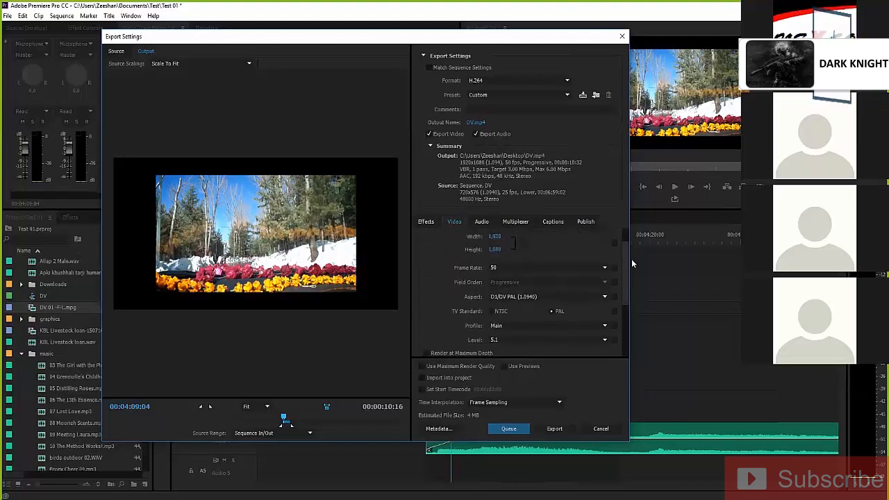
left_click(509, 343)
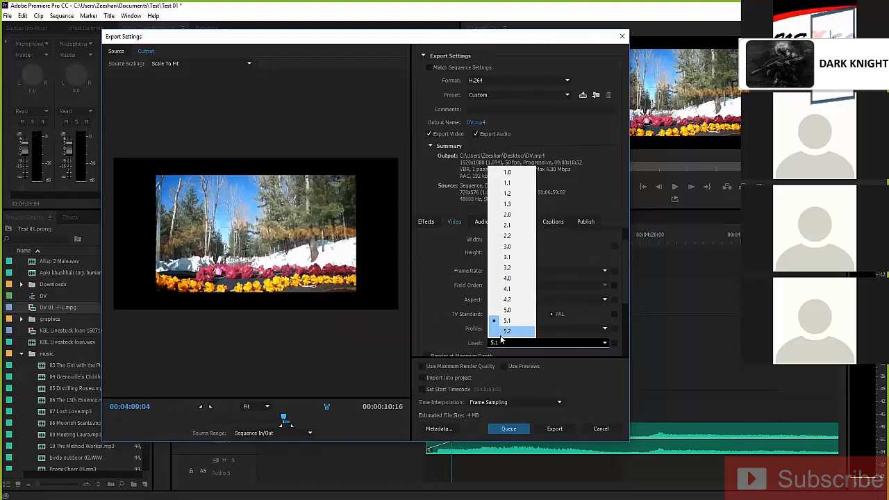
left_click(434, 261)
Keep H.264 as the export format and choose the HD 1080p 25 preset
left_click(473, 80)
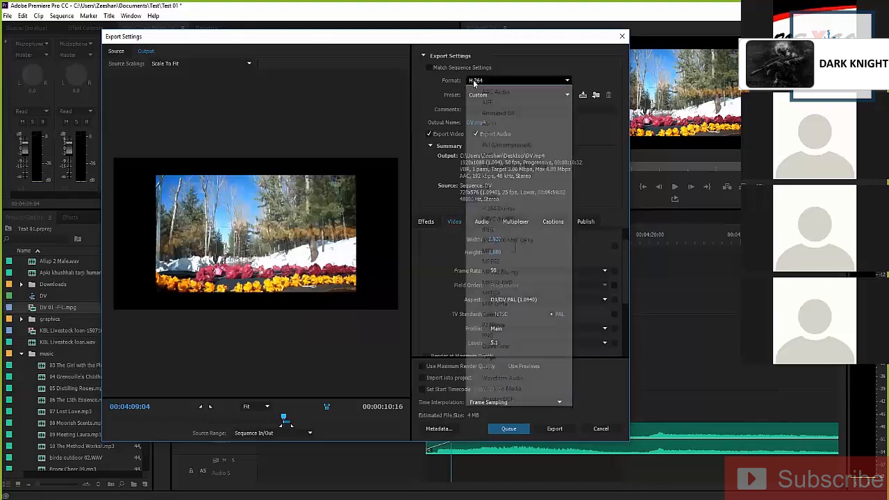
left_click(488, 199)
left_click_drag(625, 261, 626, 255)
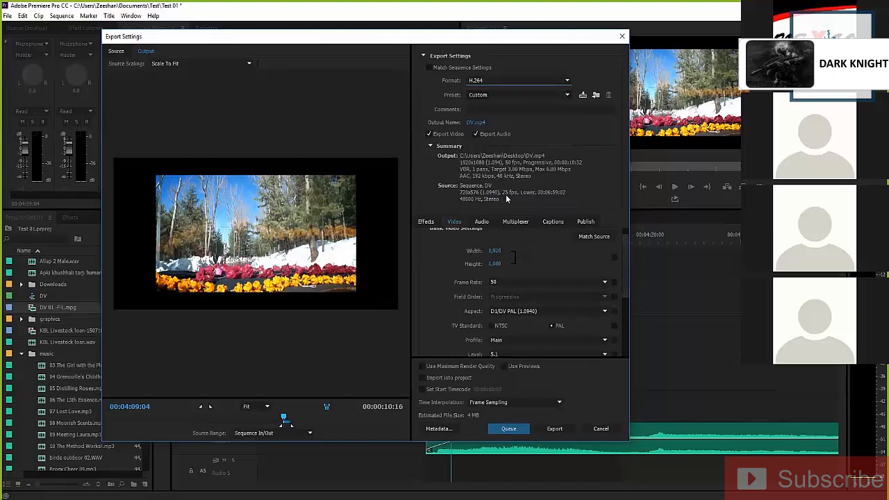
left_click(479, 96)
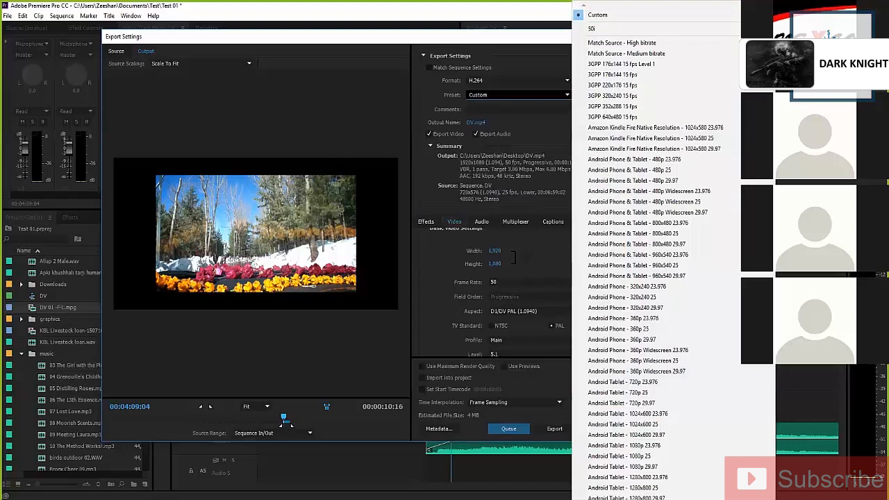
scroll(656, 256, "down", 6)
scroll(656, 257, "down", 9)
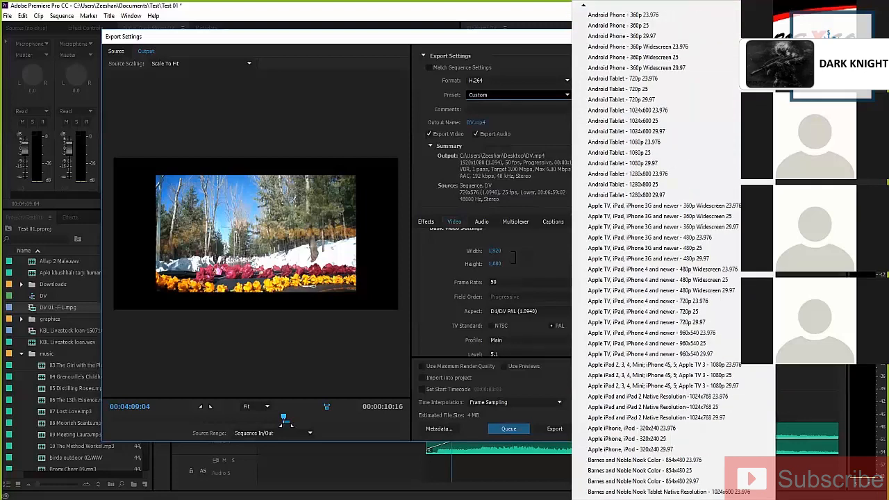
scroll(656, 257, "down", 5)
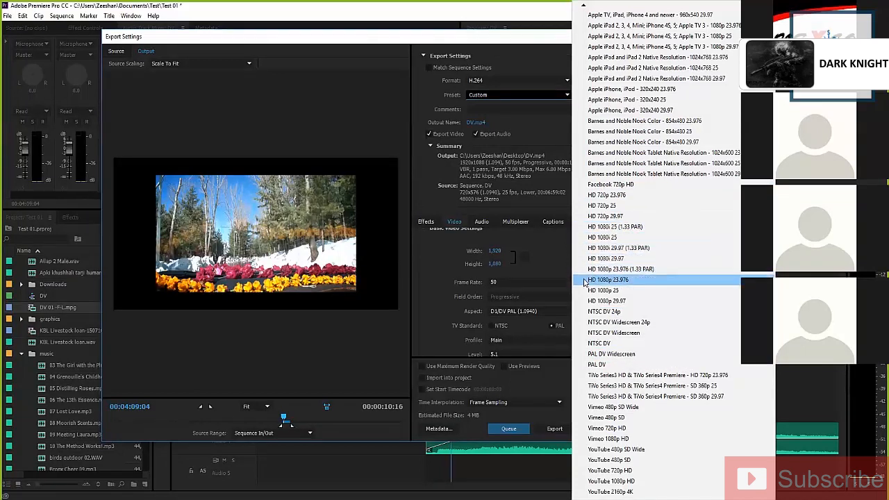
left_click(604, 290)
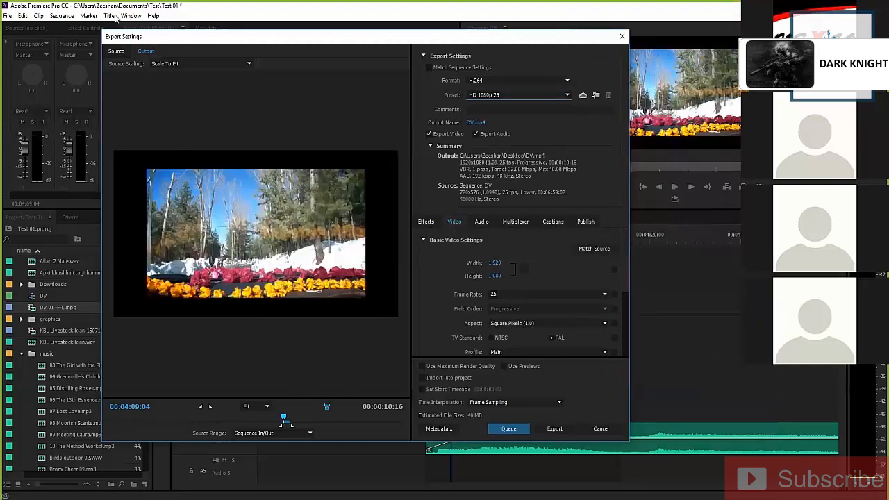
Compare the source and output previews of the export at different frames of the sequence
left_click(117, 53)
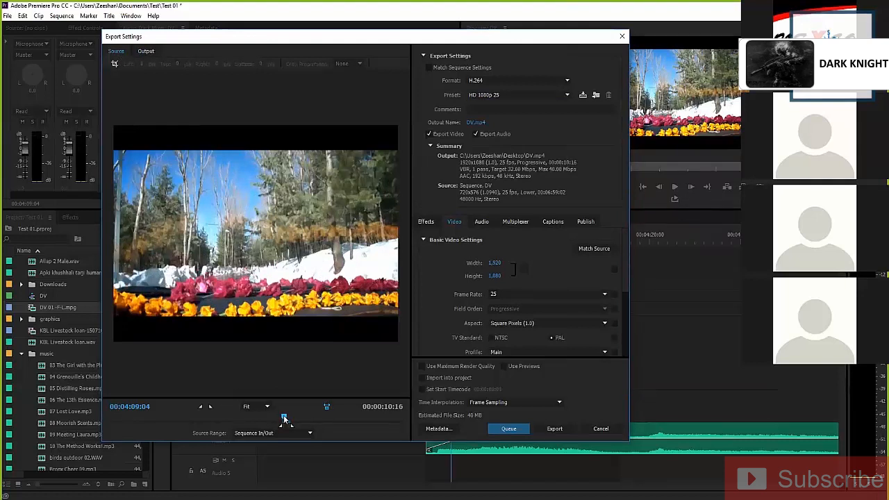
left_click_drag(283, 419, 287, 419)
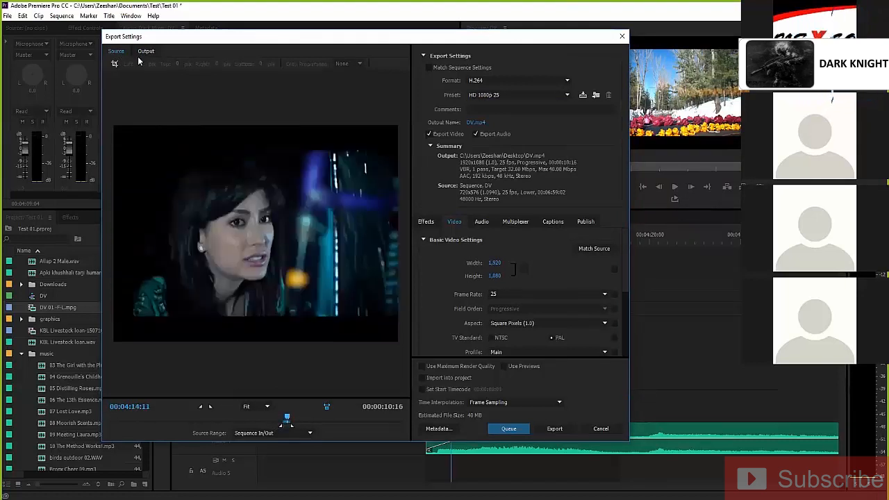
left_click(146, 52)
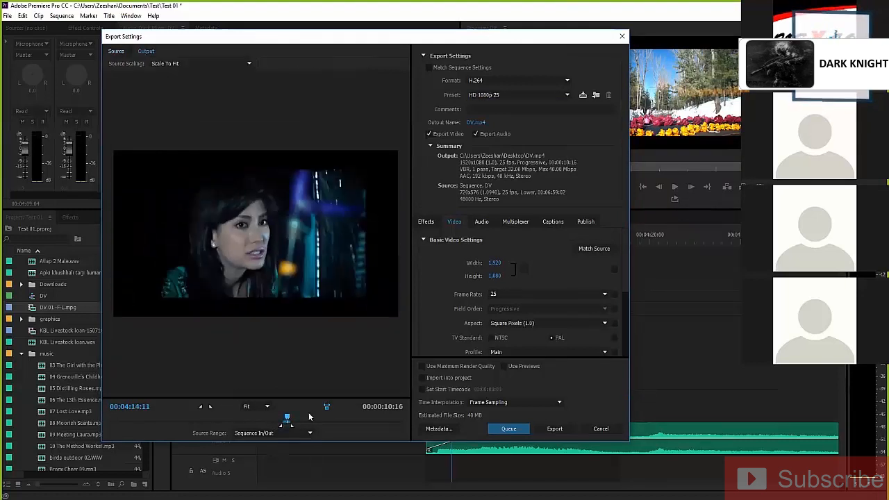
left_click_drag(288, 416, 284, 419)
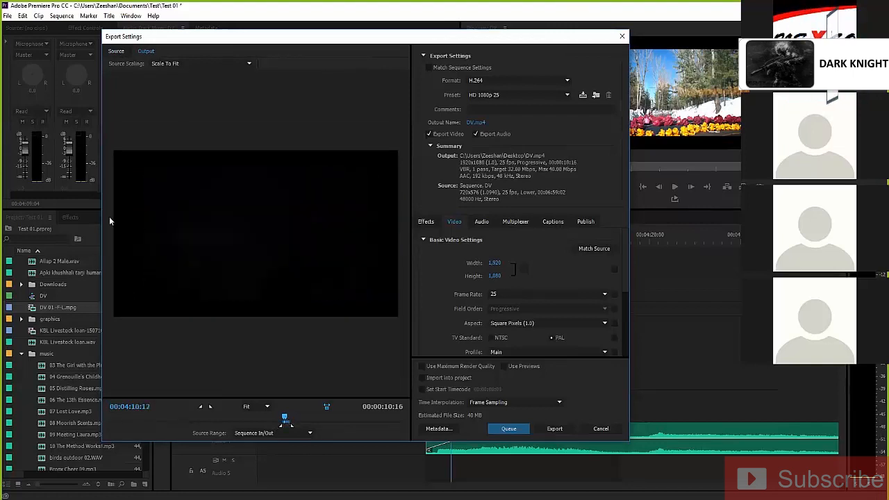